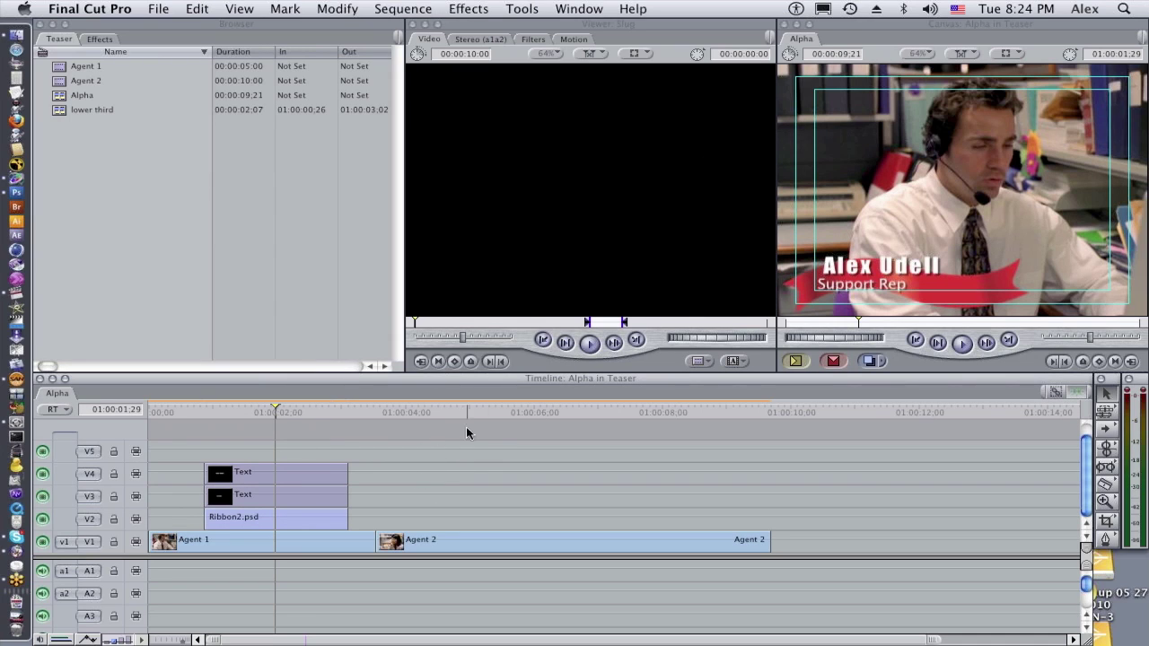
# Inspect the Agent 1 lower third's ribbon graphic and its two text layers
pyautogui.click(520, 413)
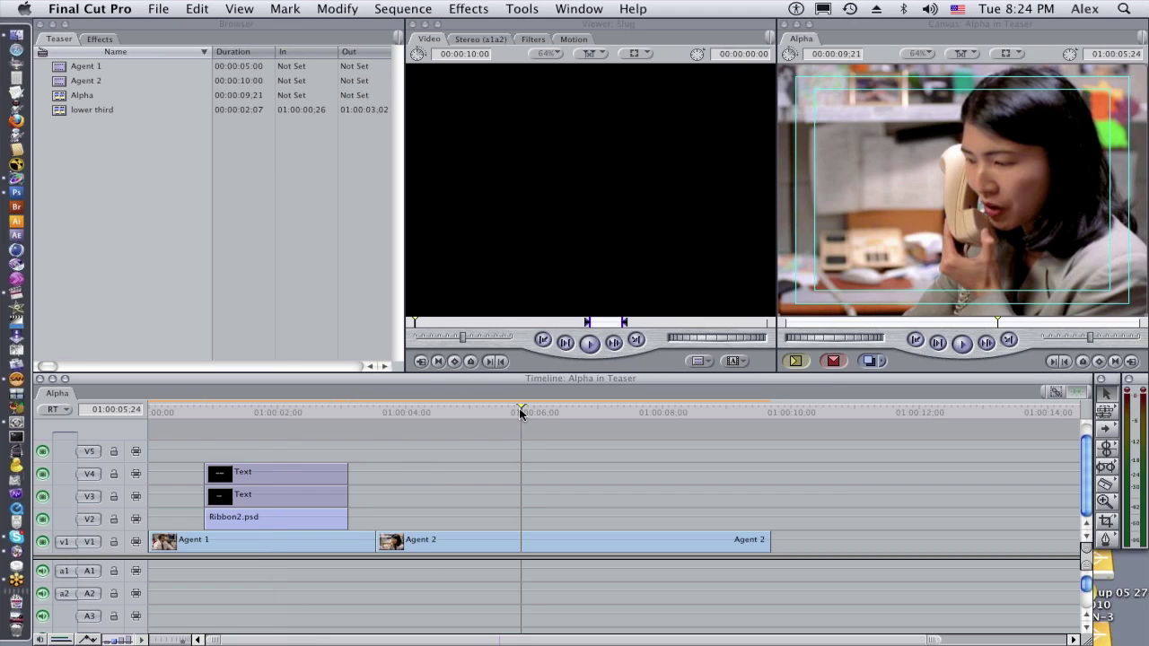
pyautogui.click(271, 413)
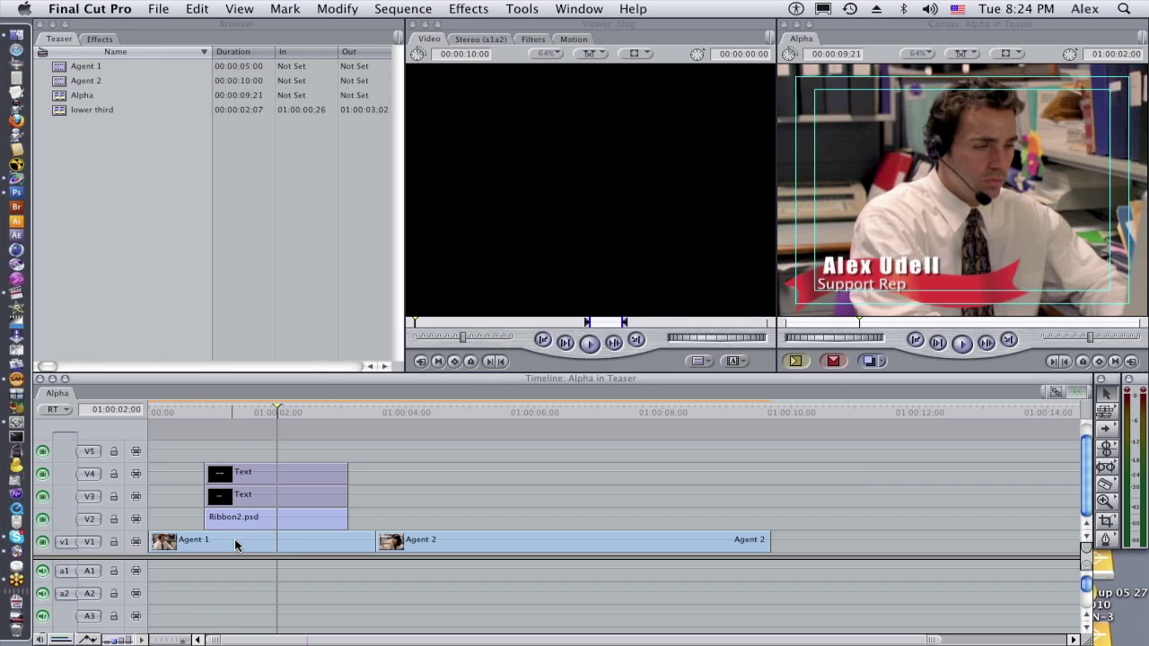
pyautogui.click(257, 526)
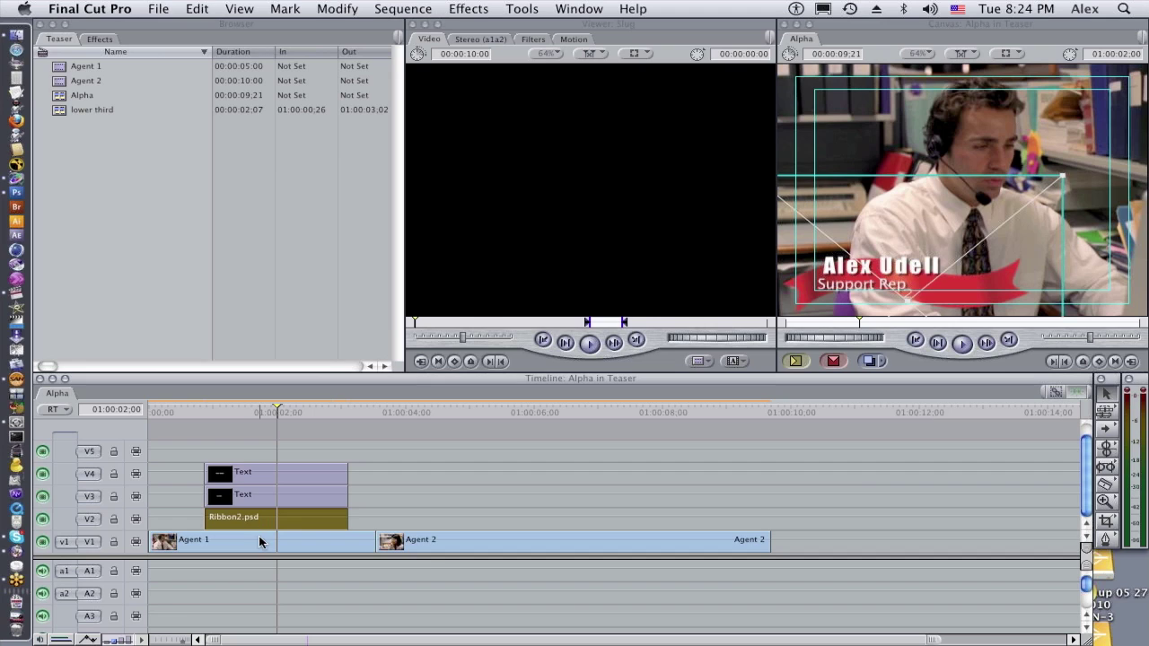
pyautogui.click(264, 497)
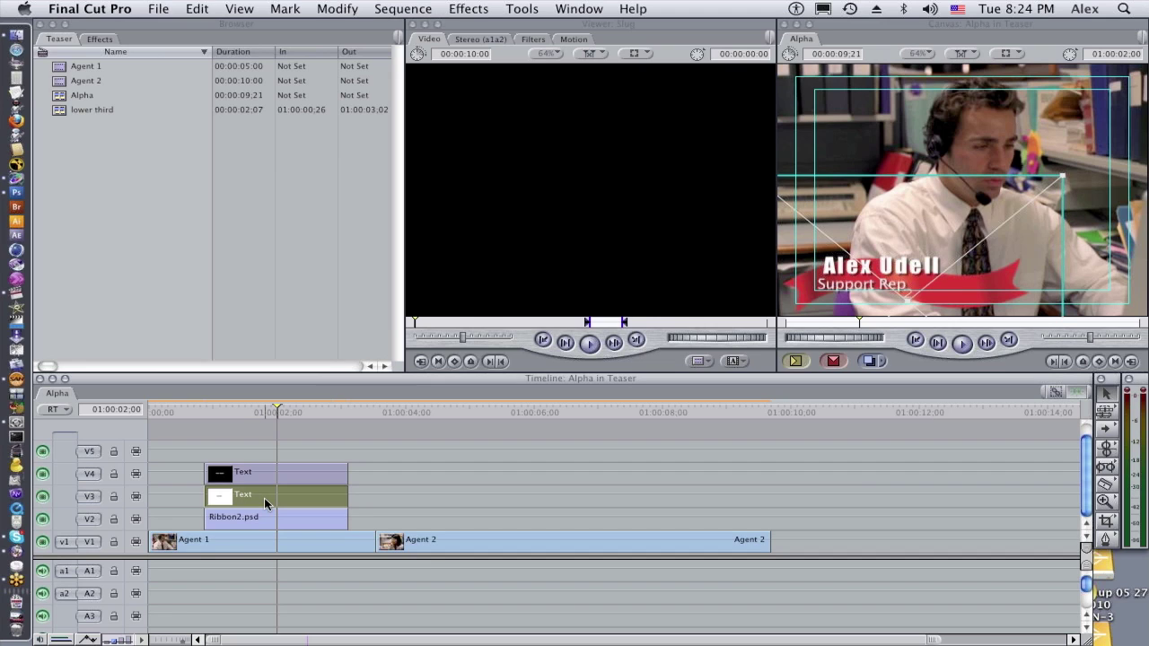
pyautogui.click(271, 466)
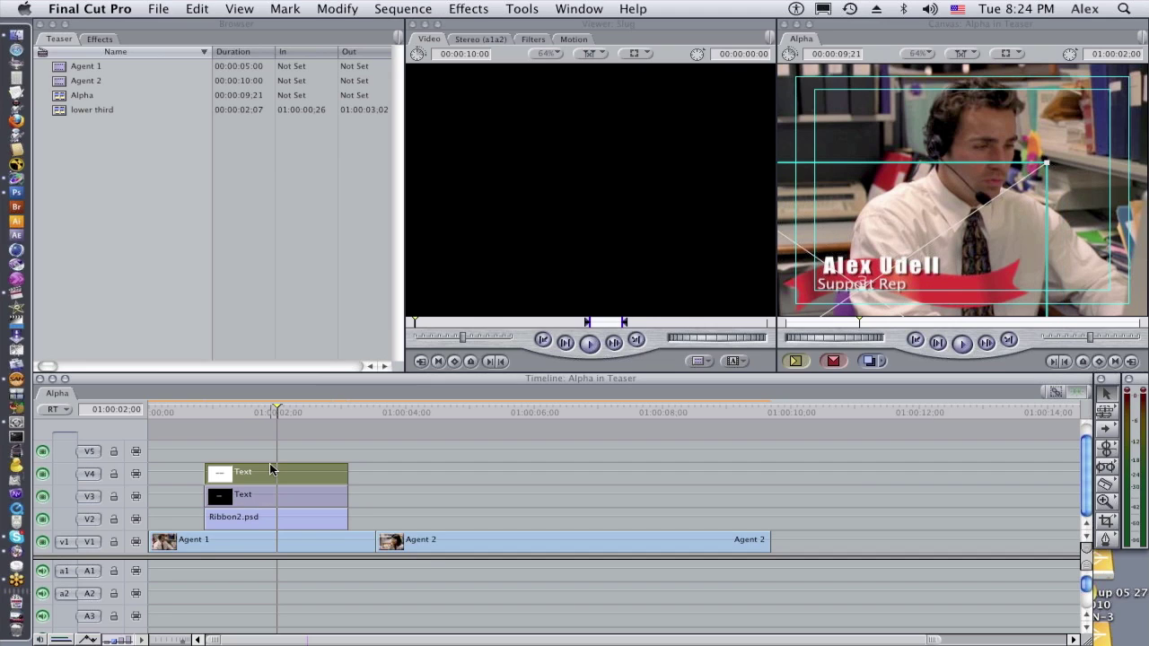
pyautogui.click(370, 453)
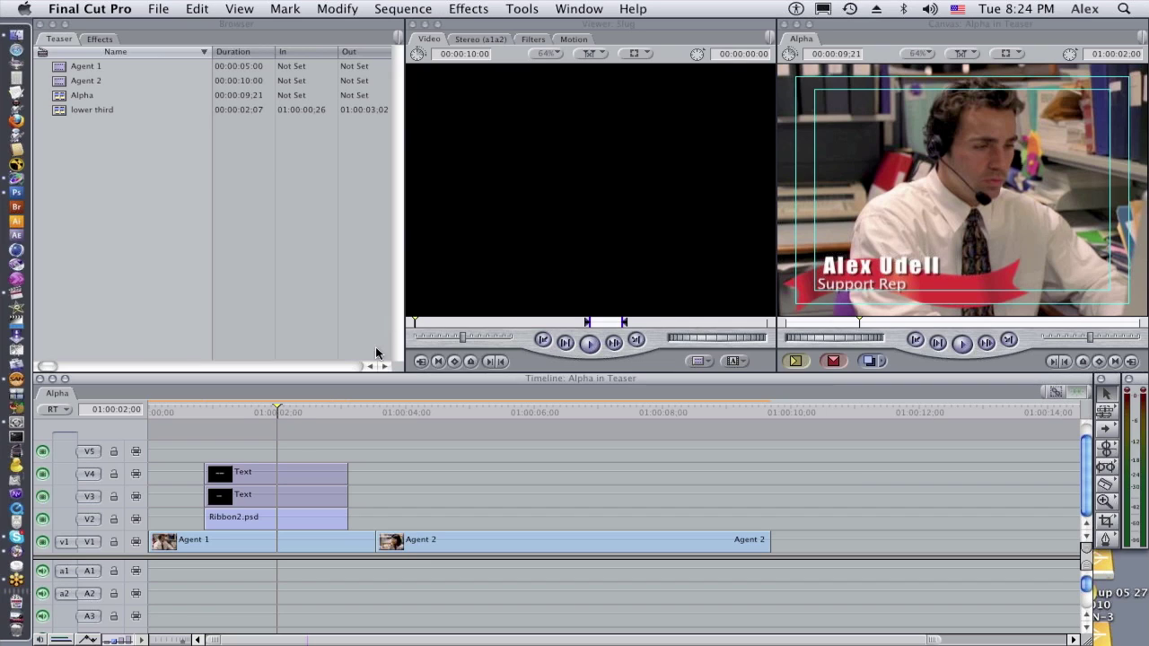
# Copy the three lower-third layers over Agent 2 and show the name text's Controls settings
pyautogui.click(254, 413)
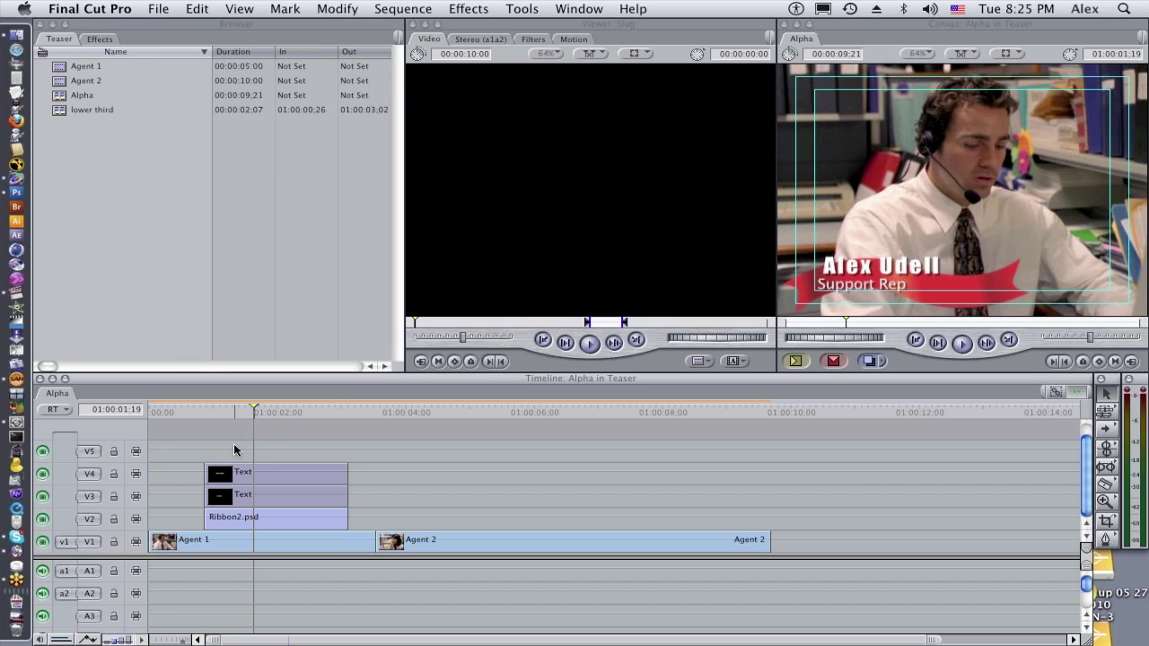
pyautogui.moveTo(189, 448); pyautogui.dragTo(554, 526)
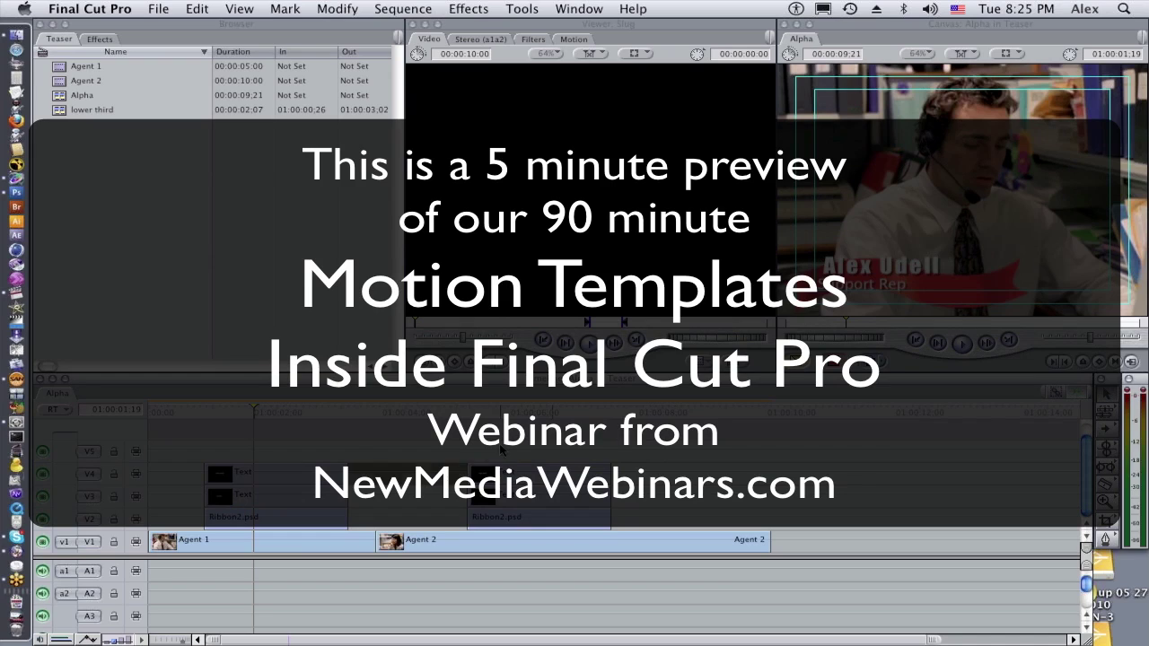
pyautogui.doubleClick(502, 474)
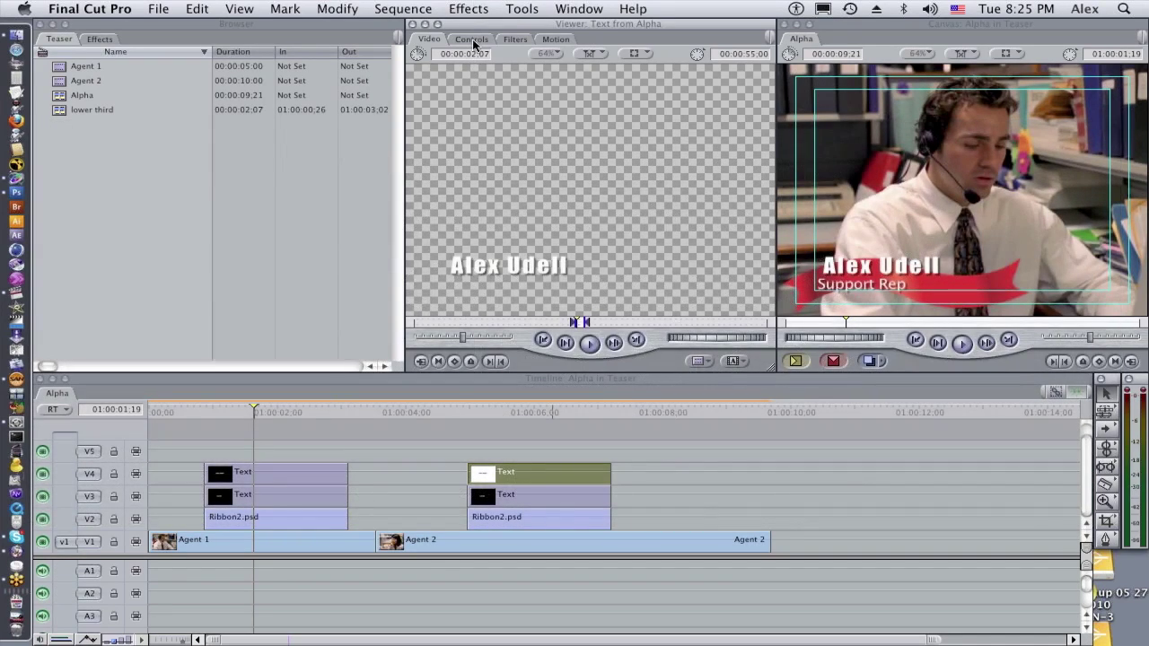
pyautogui.click(471, 40)
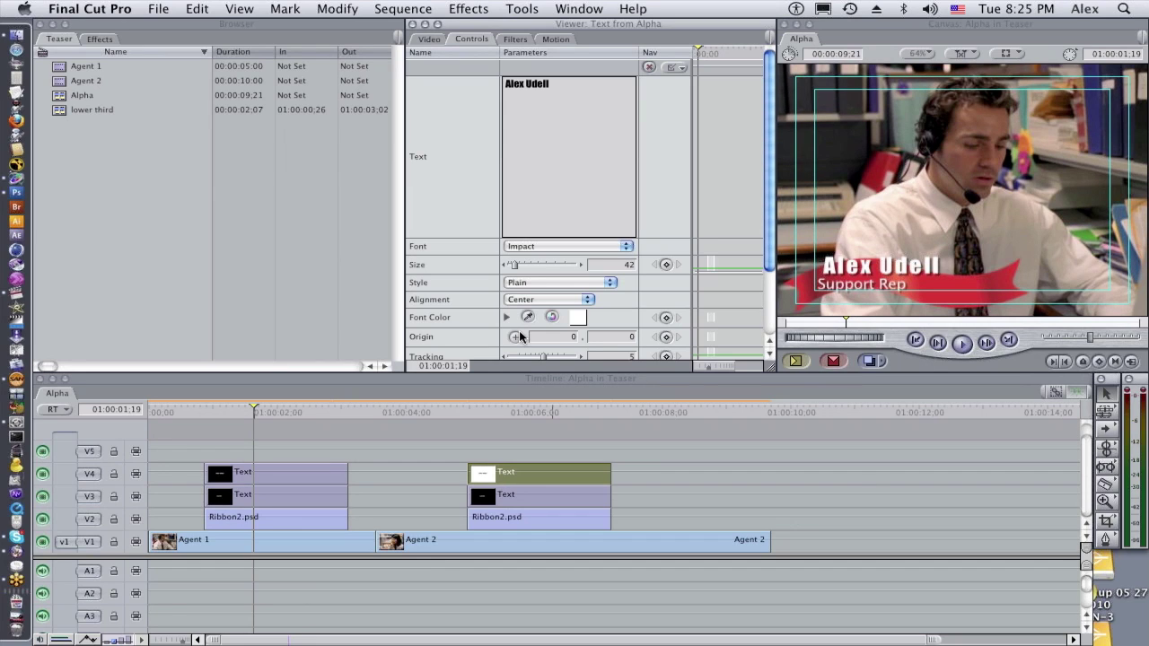
# Park the playhead at 01:00:06:11 in Agent 2 and select the Agent 1–Agent 2 edit
pyautogui.click(556, 411)
pyautogui.click(555, 411)
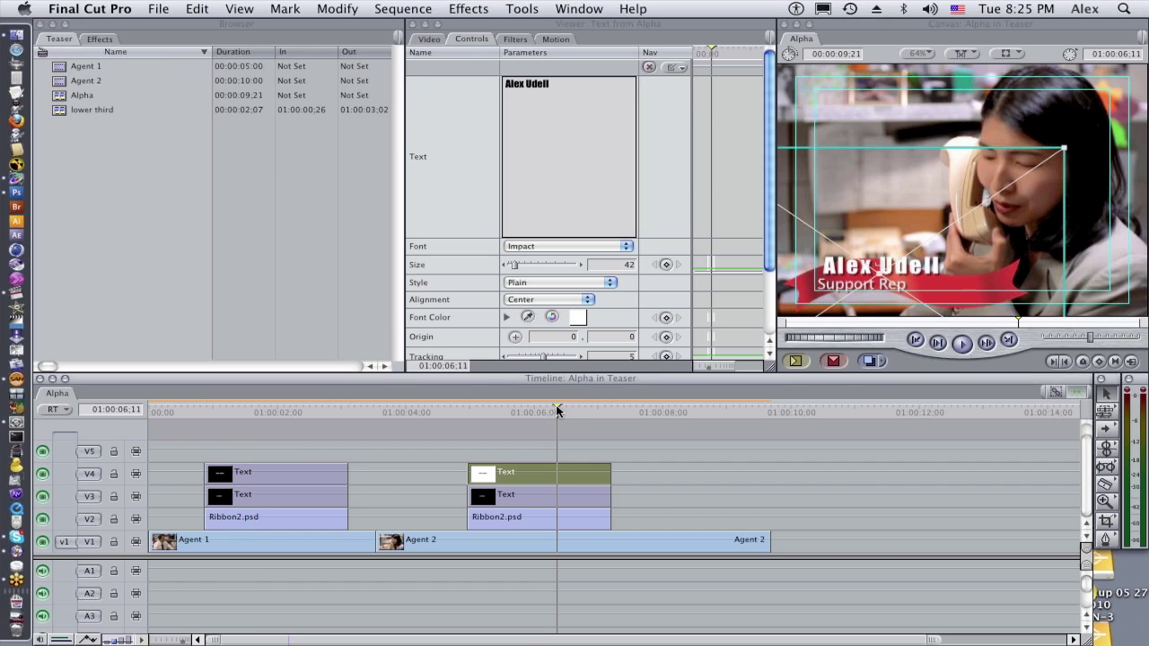
pyautogui.click(661, 500)
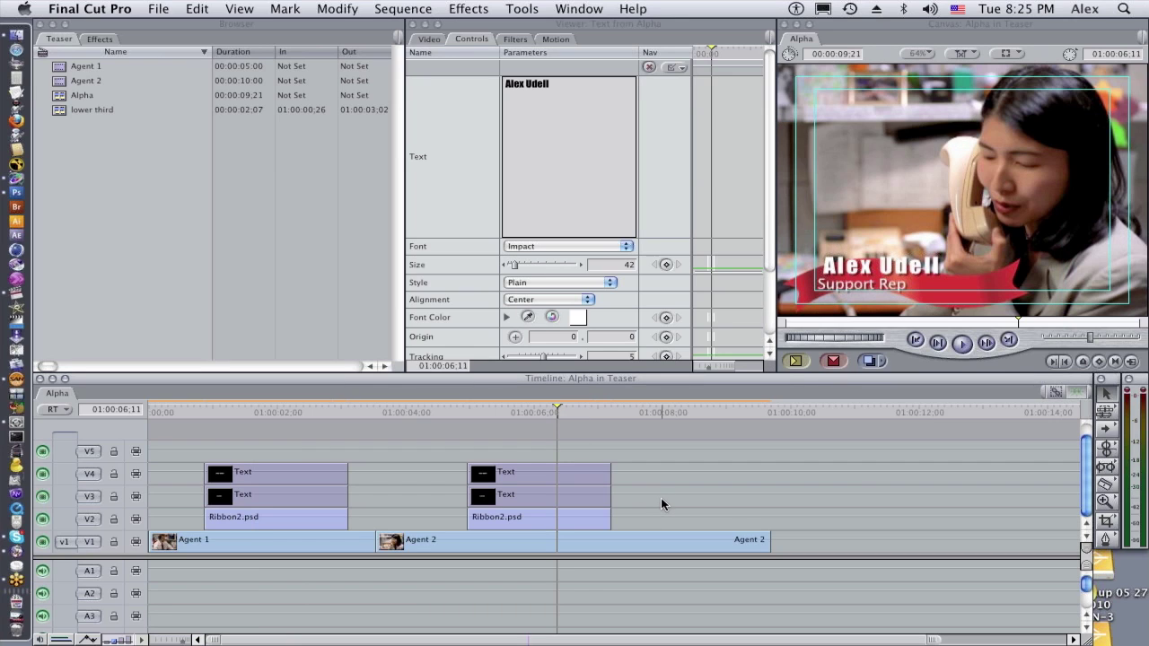
pyautogui.click(386, 545)
pyautogui.moveTo(386, 545); pyautogui.dragTo(426, 544)
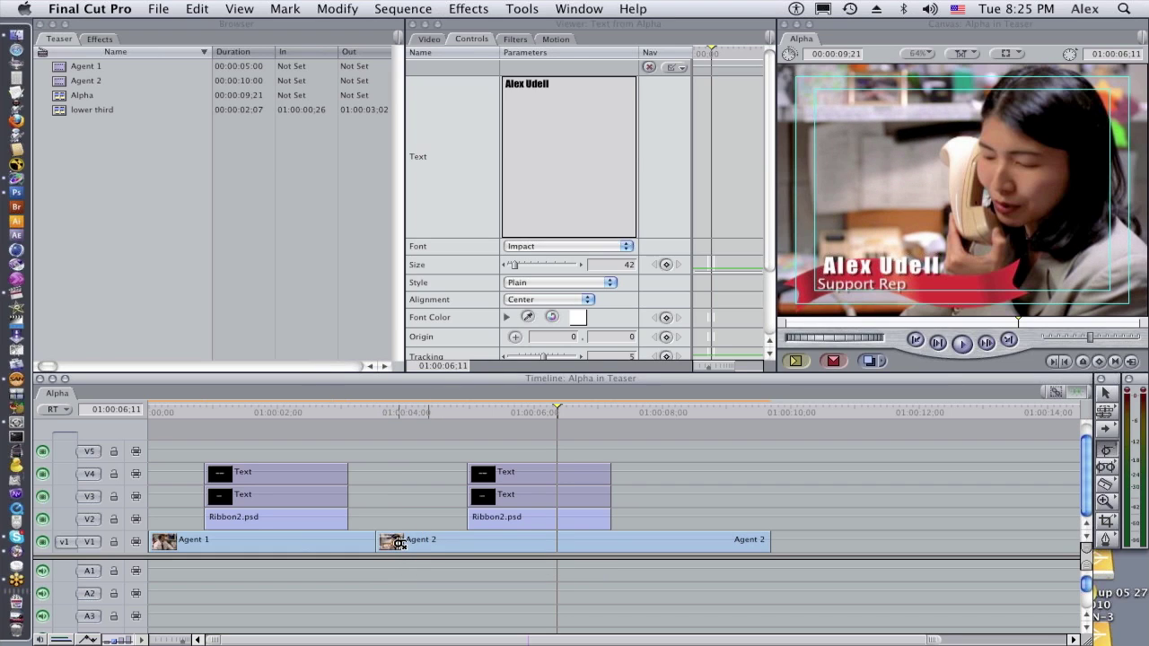
pyautogui.moveTo(384, 542); pyautogui.dragTo(410, 544)
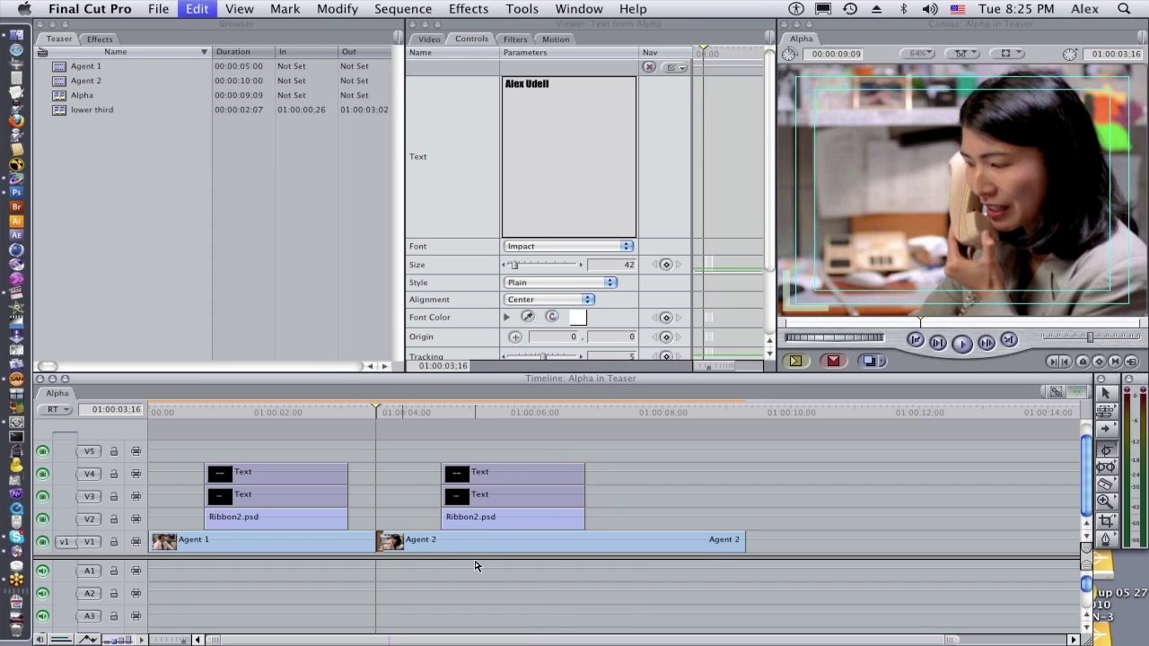
pyautogui.press('super+z')
pyautogui.moveTo(413, 476); pyautogui.dragTo(625, 551)
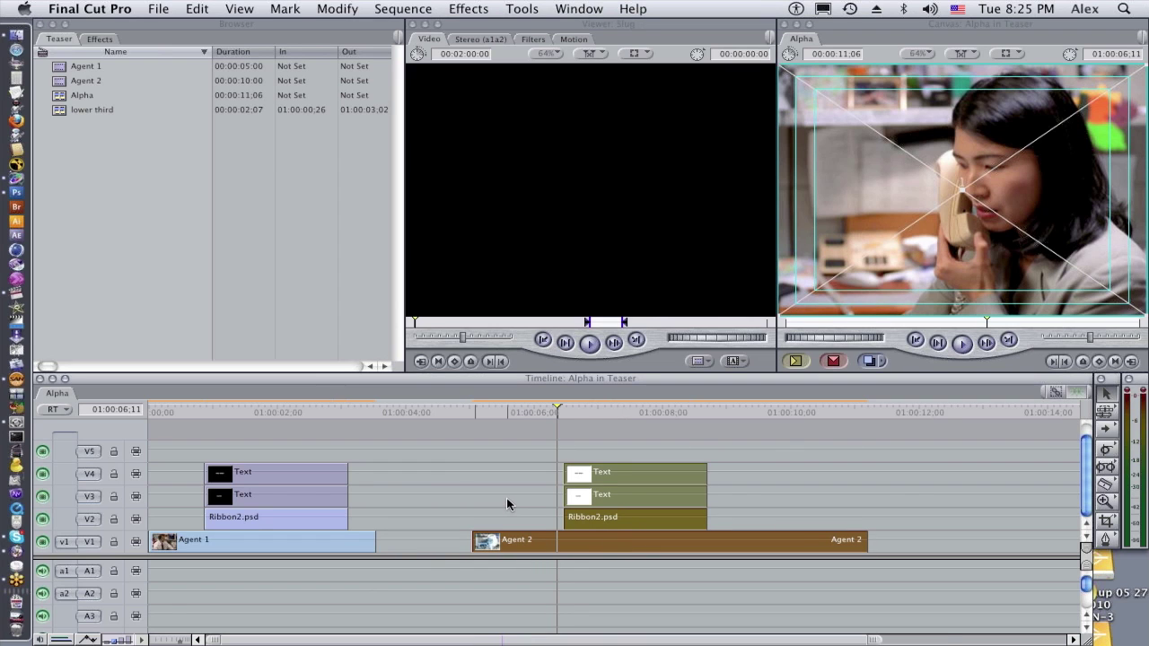
pyautogui.click(506, 498)
pyautogui.press('Delete')
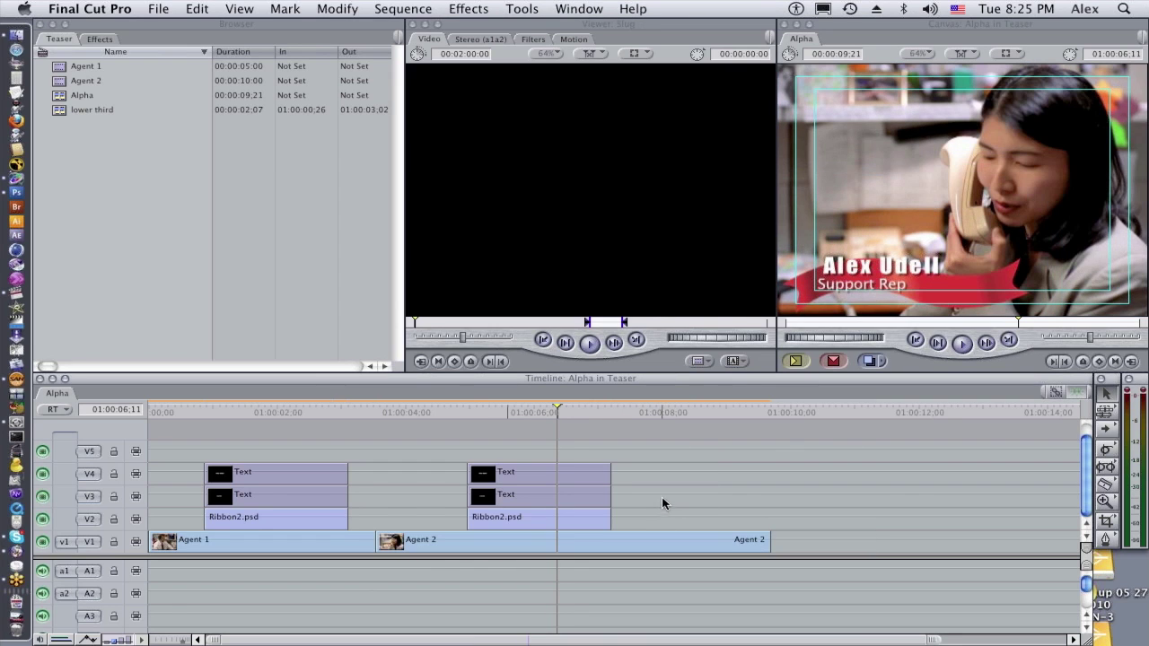
pyautogui.moveTo(662, 497); pyautogui.dragTo(701, 546)
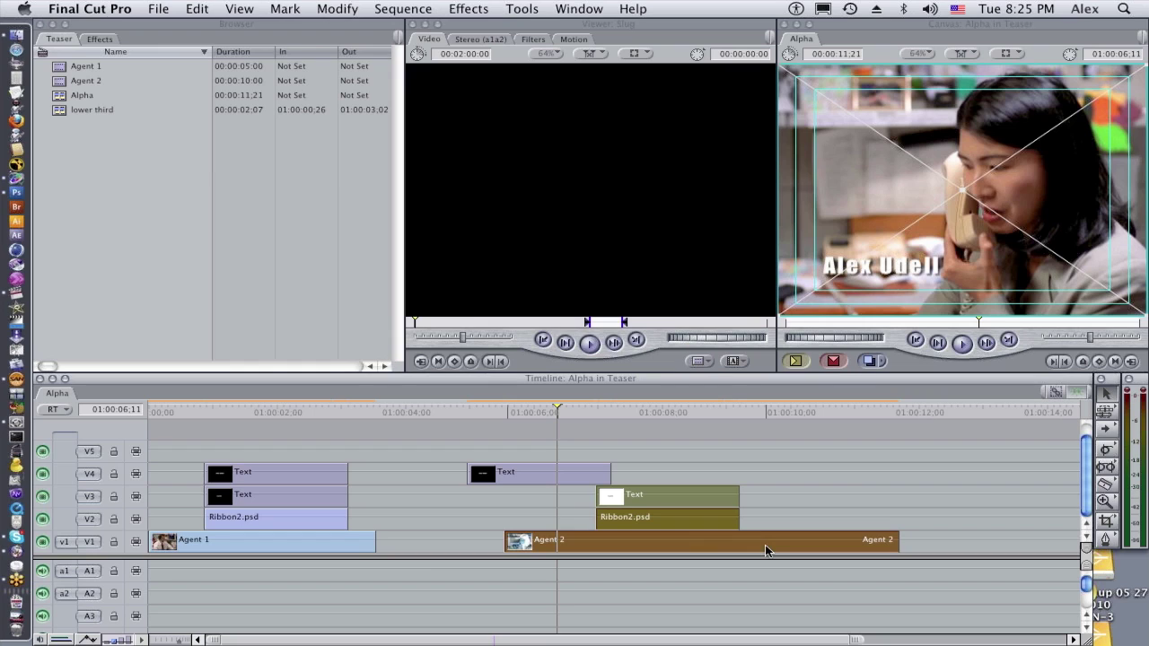
pyautogui.press('super+z')
pyautogui.click(699, 493)
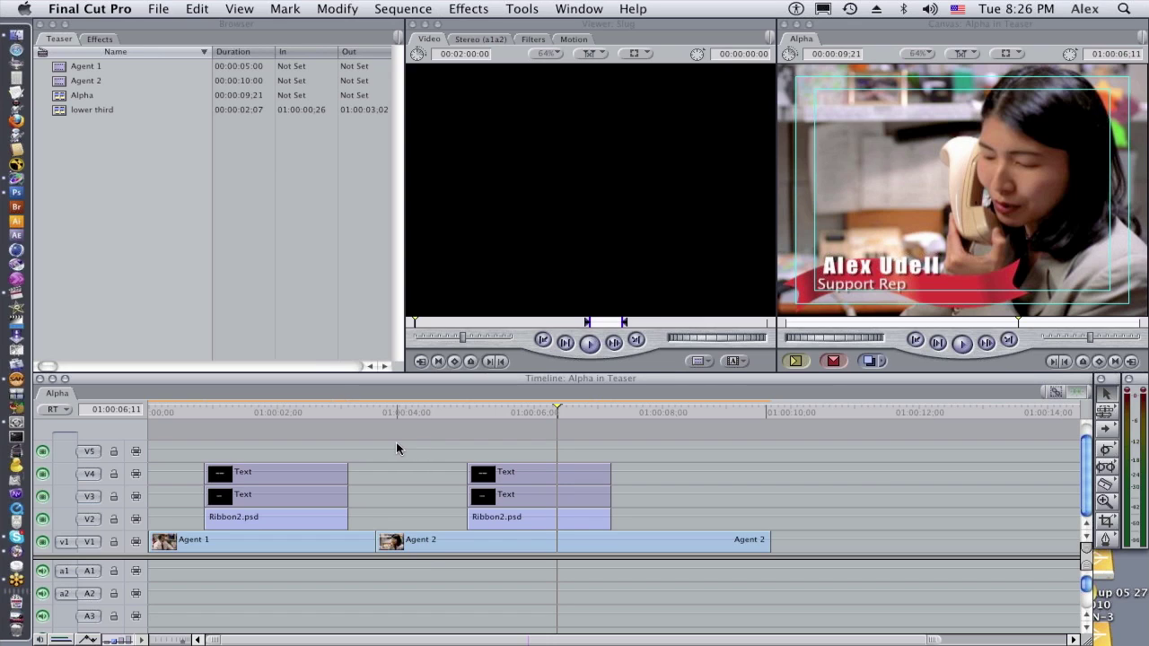
# Nest the copied lower third's three layers into Alpha 1 and duplicate it three seconds later
pyautogui.moveTo(452, 449); pyautogui.dragTo(592, 526)
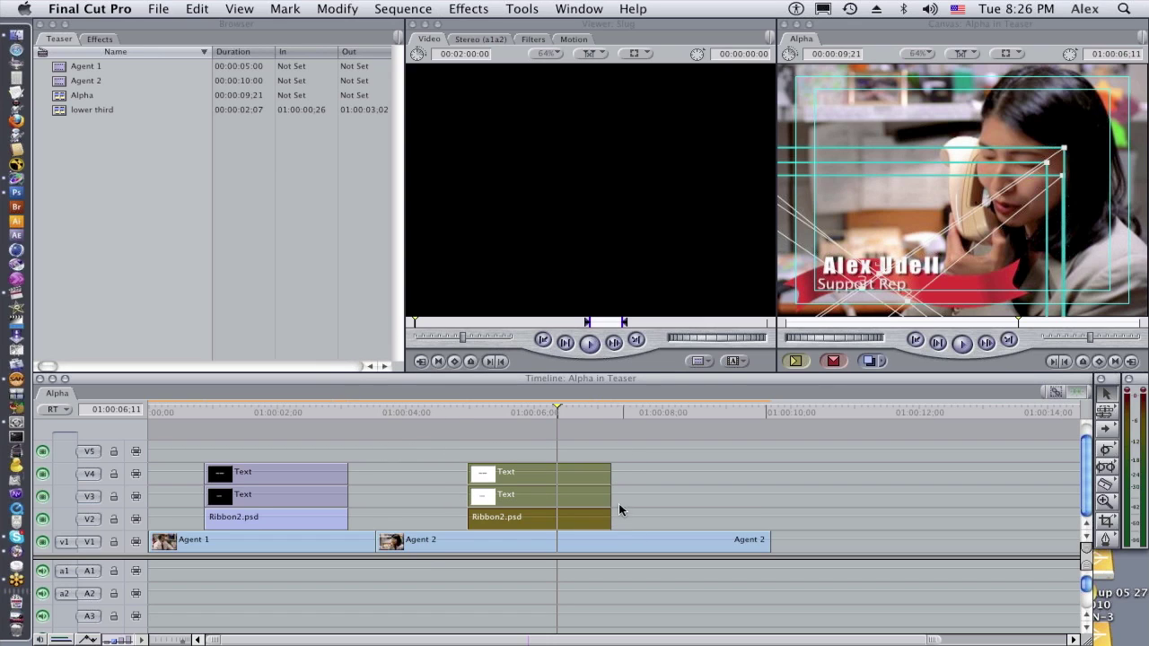
pyautogui.click(401, 11)
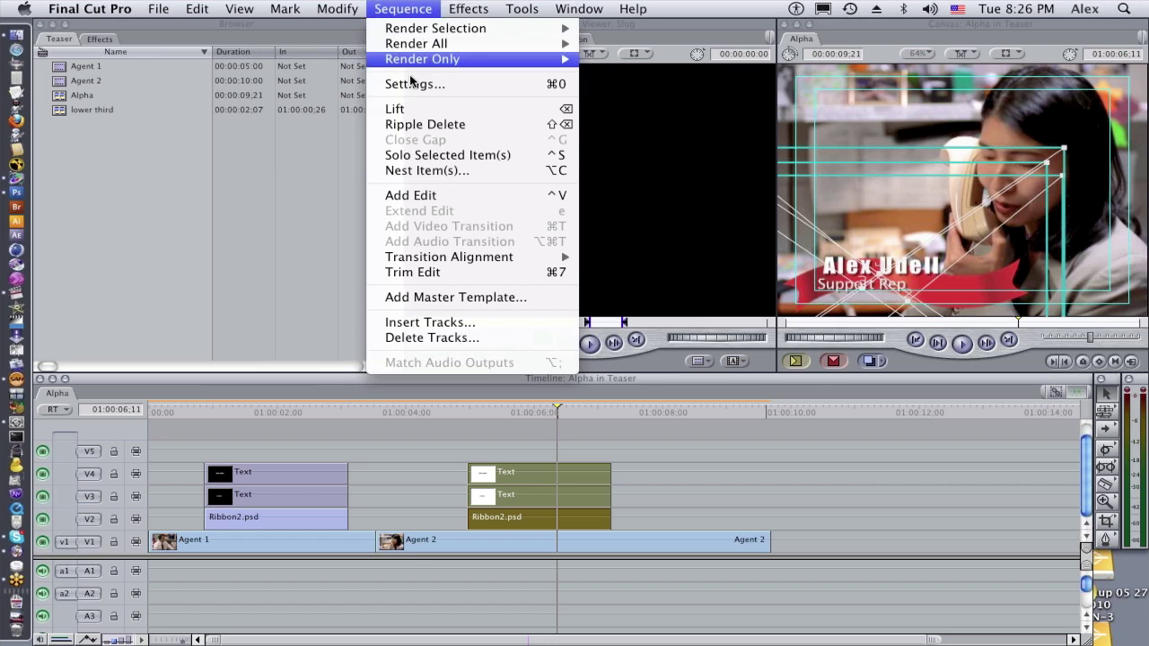
pyautogui.click(425, 171)
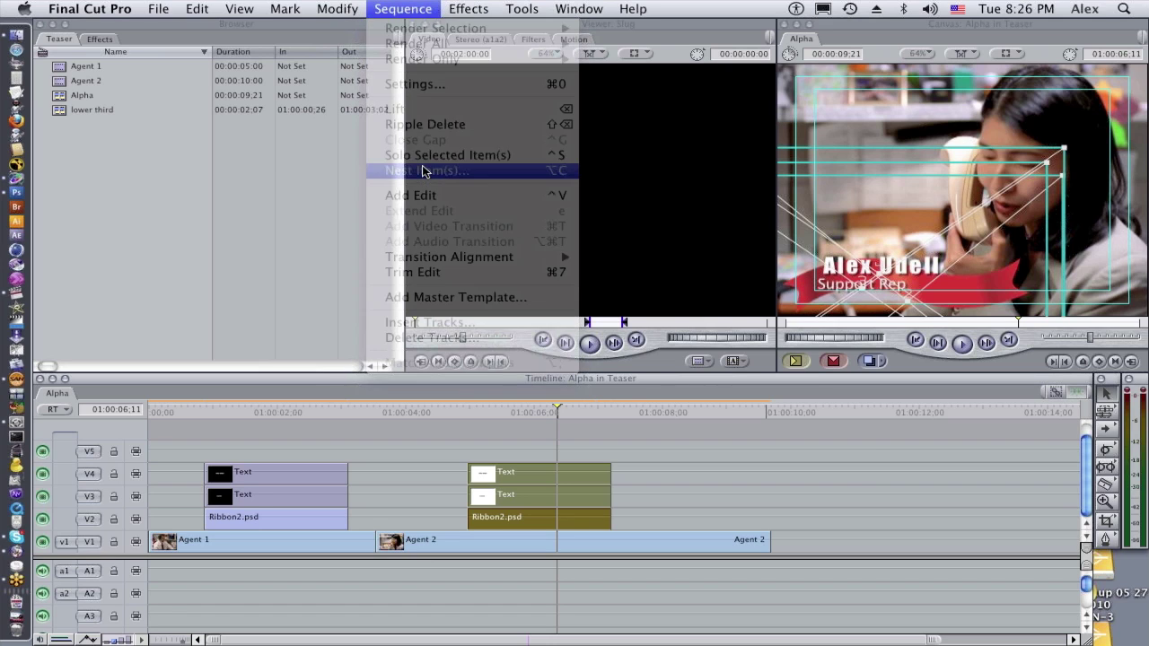
pyautogui.click(1107, 509)
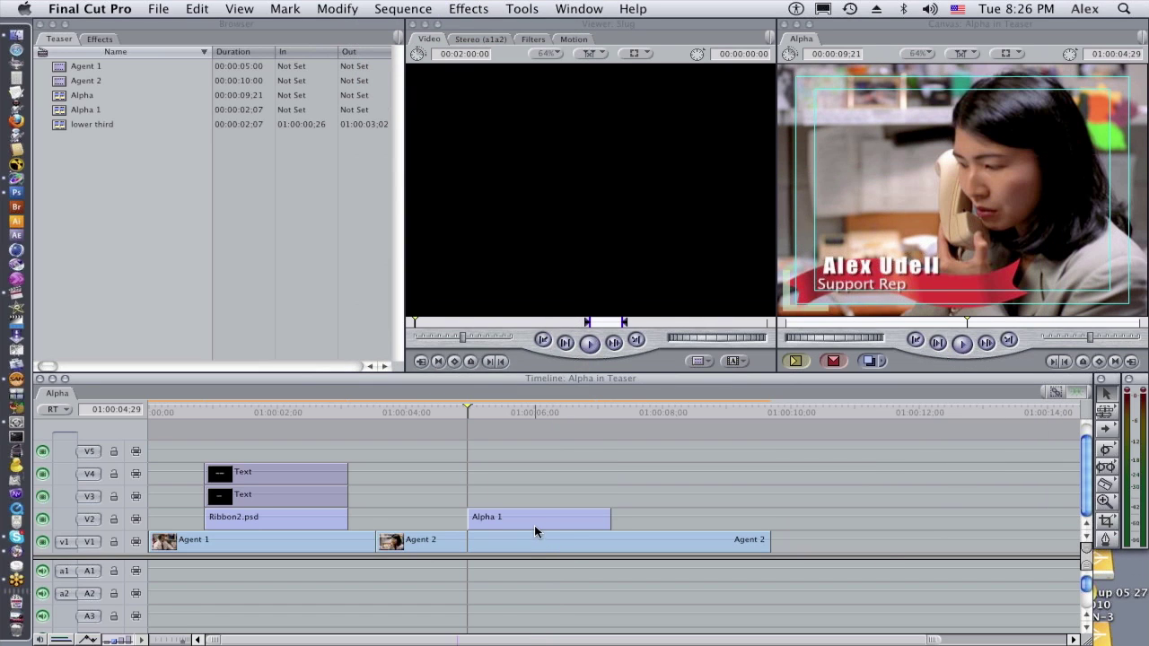
pyautogui.moveTo(534, 527); pyautogui.dragTo(704, 527)
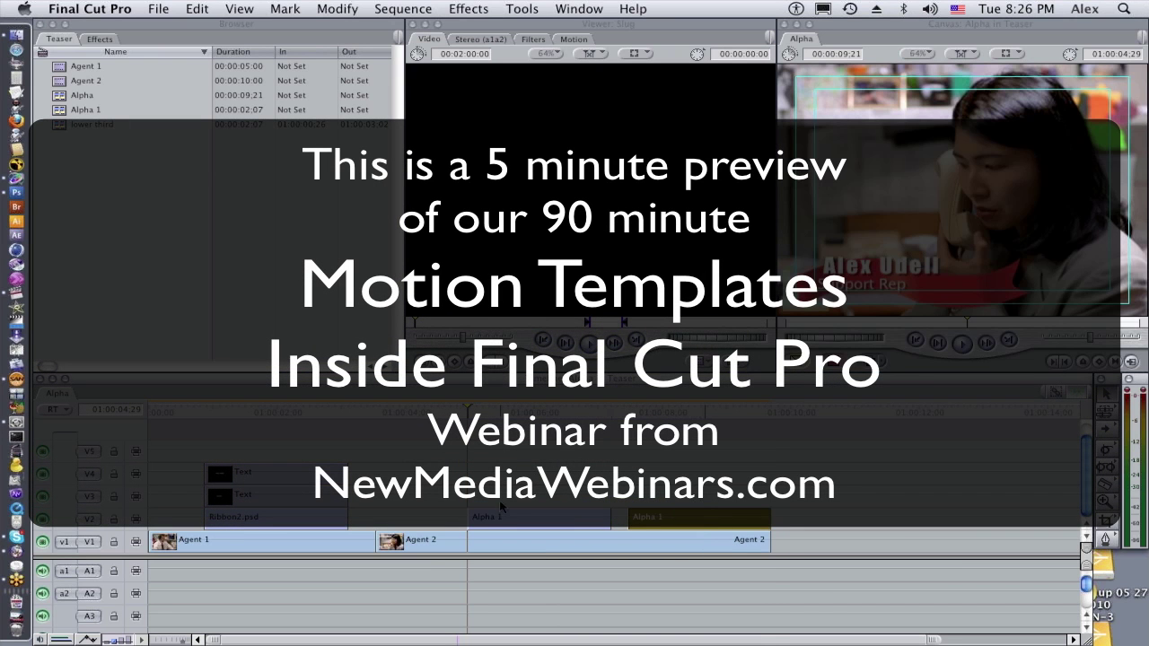
# Inspect the name text inside the Alpha 1 nest at 01:00:05:24, then close the nest
pyautogui.click(520, 413)
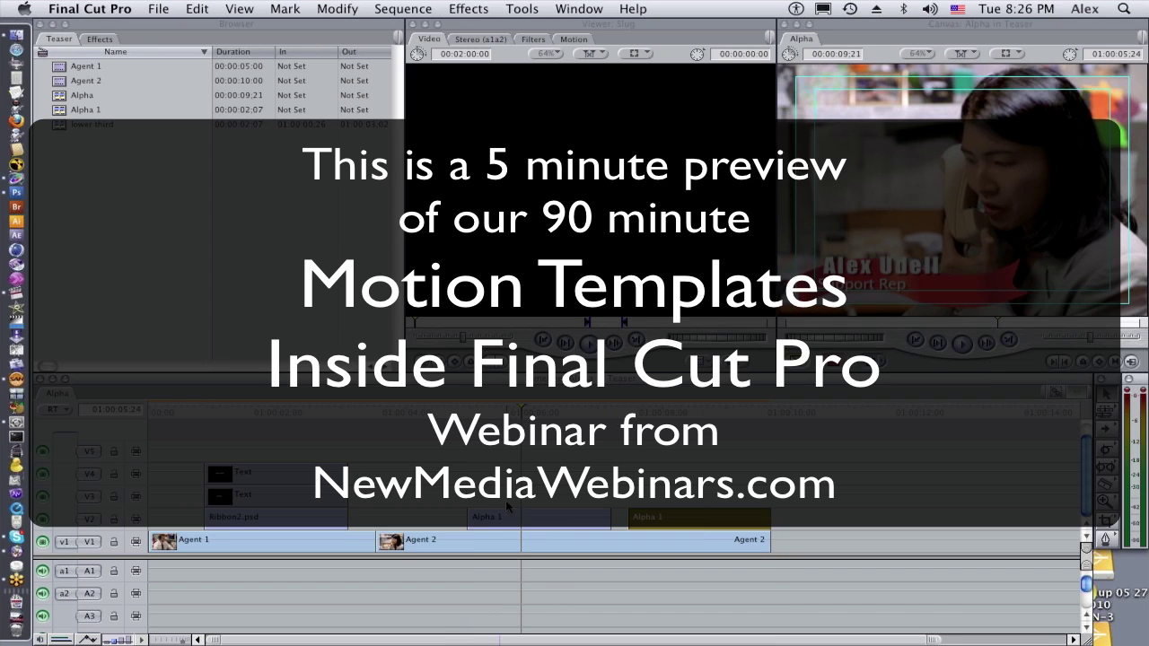
pyautogui.click(512, 518)
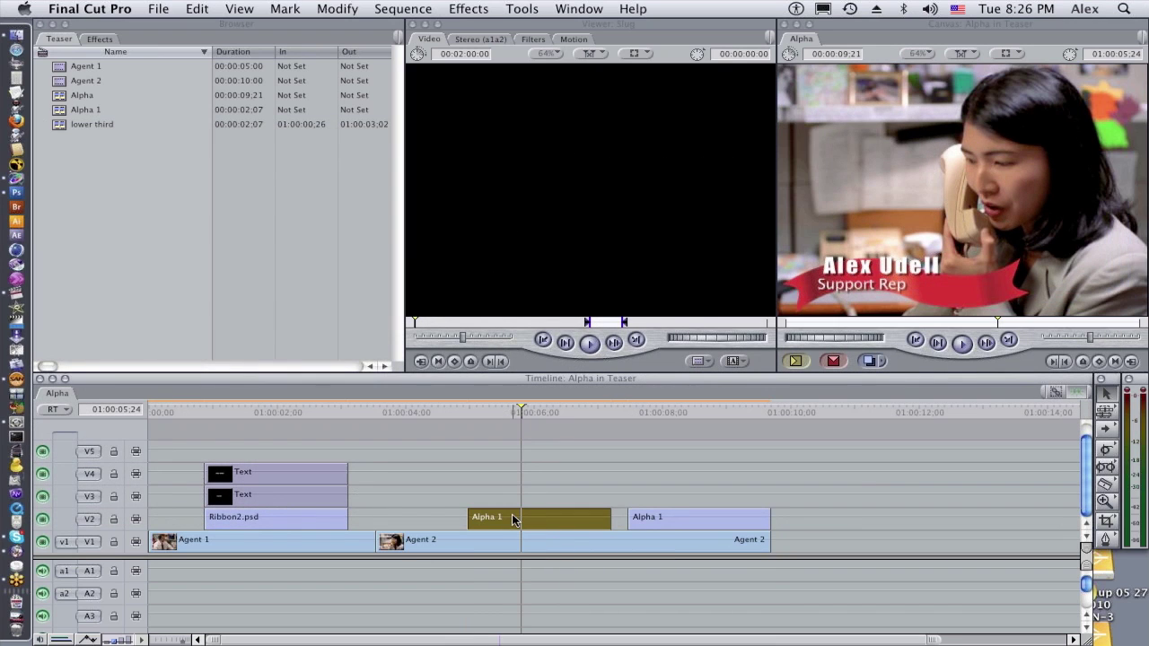
pyautogui.doubleClick(512, 518)
pyautogui.doubleClick(201, 573)
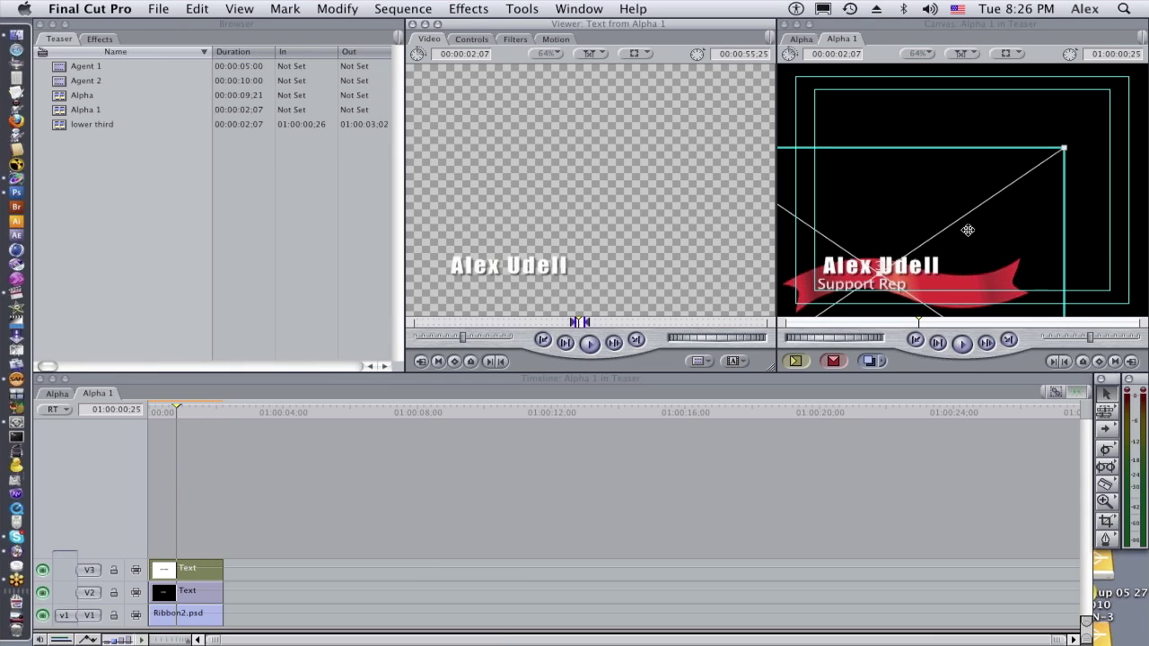
pyautogui.click(106, 397)
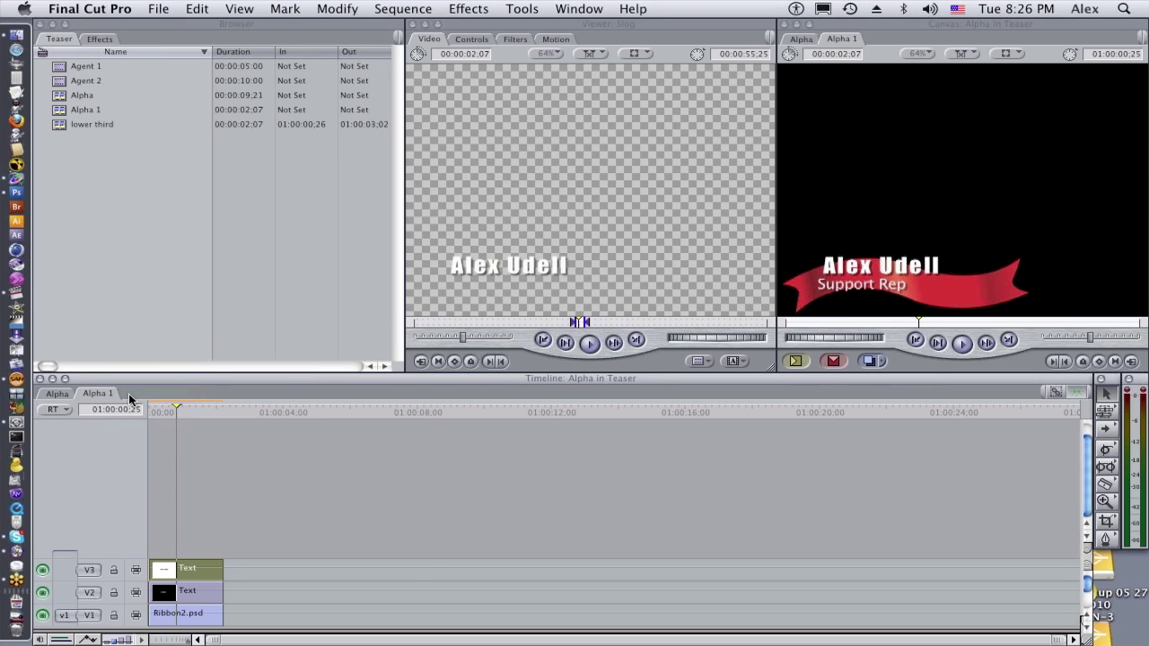
pyautogui.hotkey('ctrl', 'w')
# Delete both Alpha 1 clips from V2
pyautogui.moveTo(579, 474); pyautogui.dragTo(660, 515)
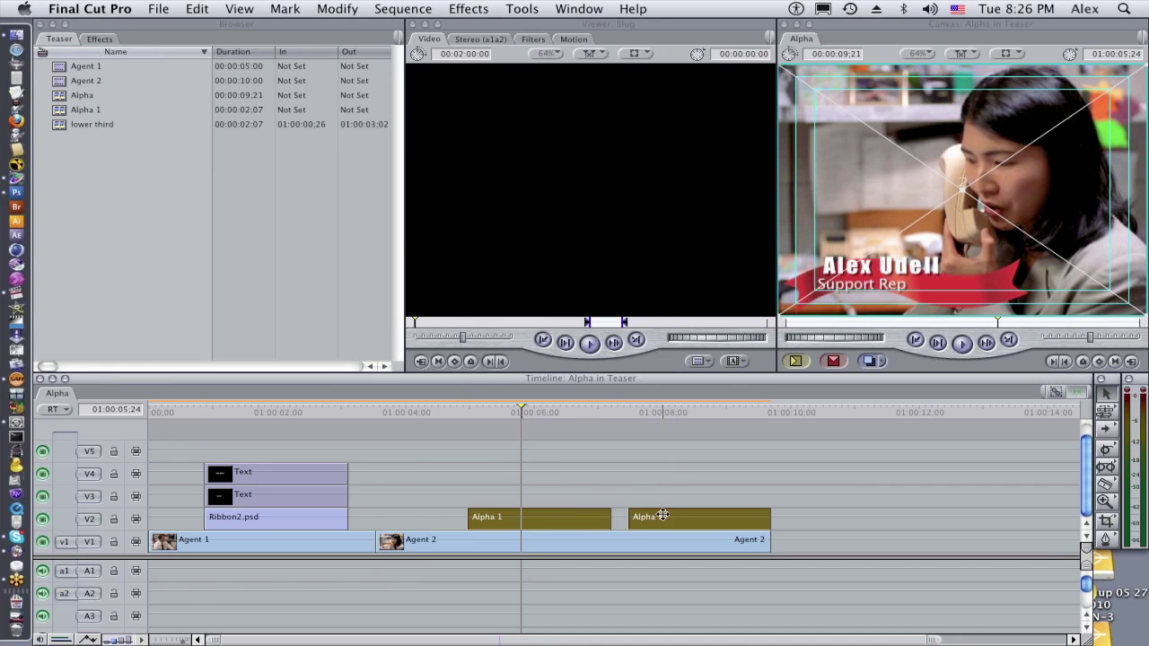
pyautogui.press('super+c')
pyautogui.press('super+x')
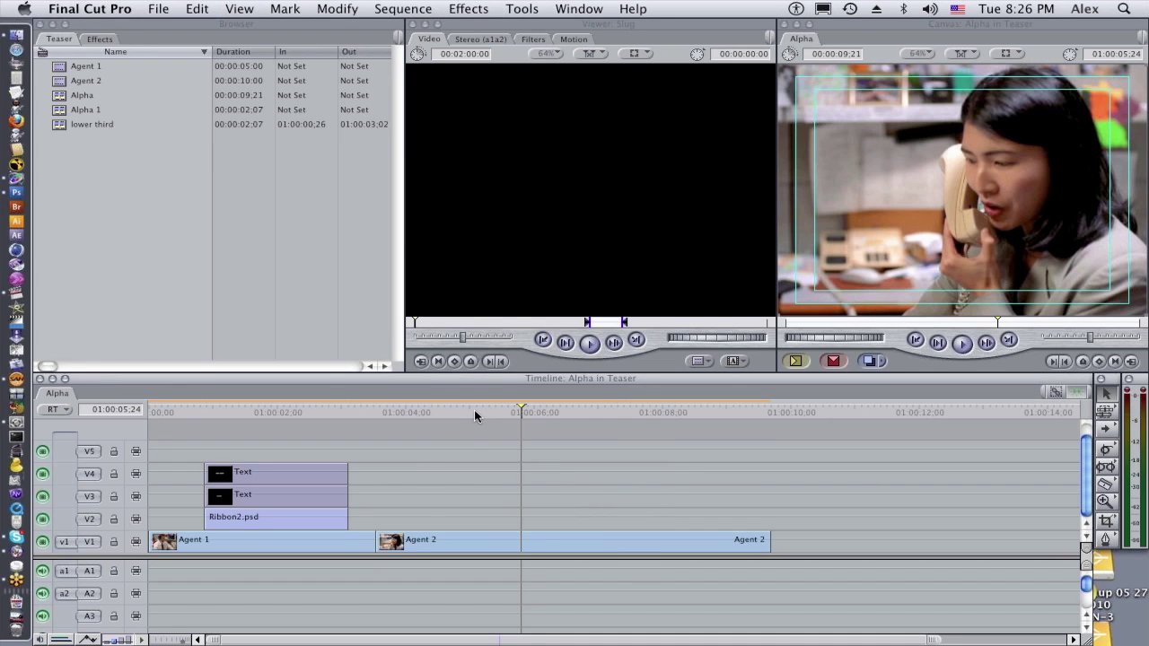
# Mark an In at 01:00:05:07 and an Out at 01:00:07:04 over Agent 2
pyautogui.click(475, 413)
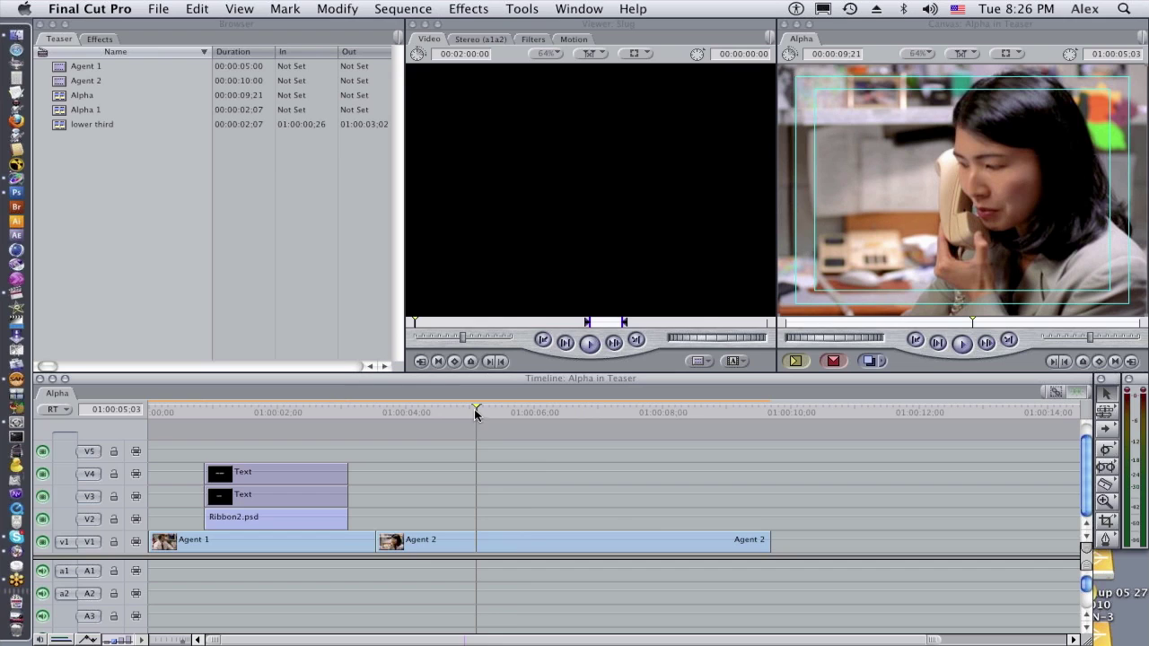
pyautogui.click(395, 5)
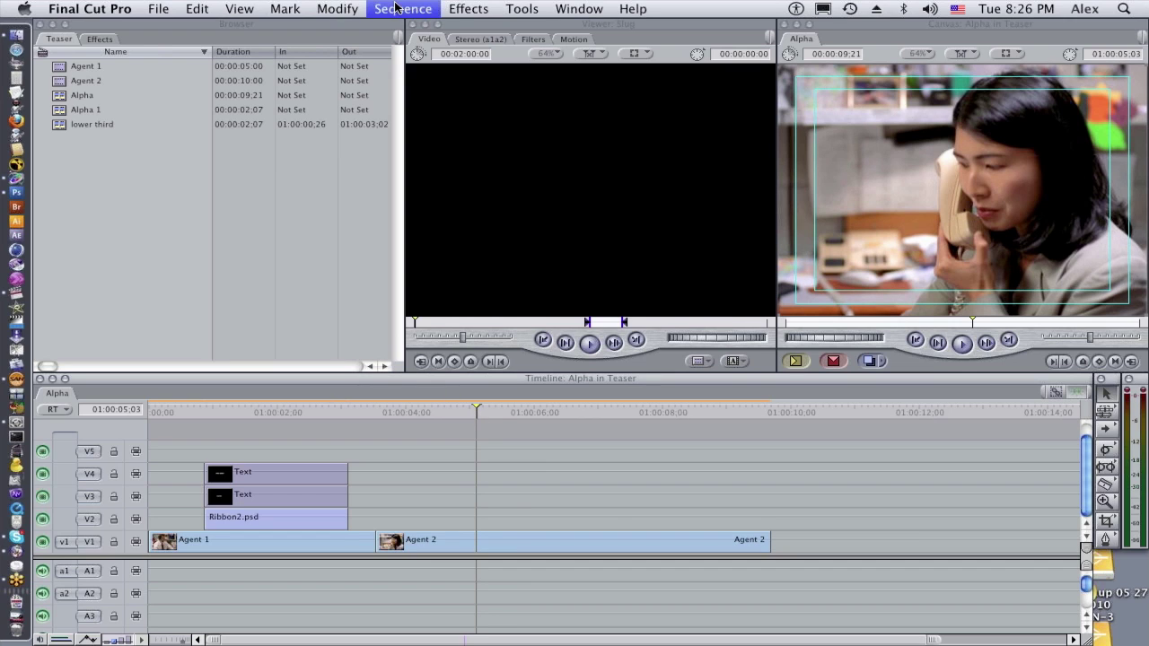
pyautogui.click(449, 480)
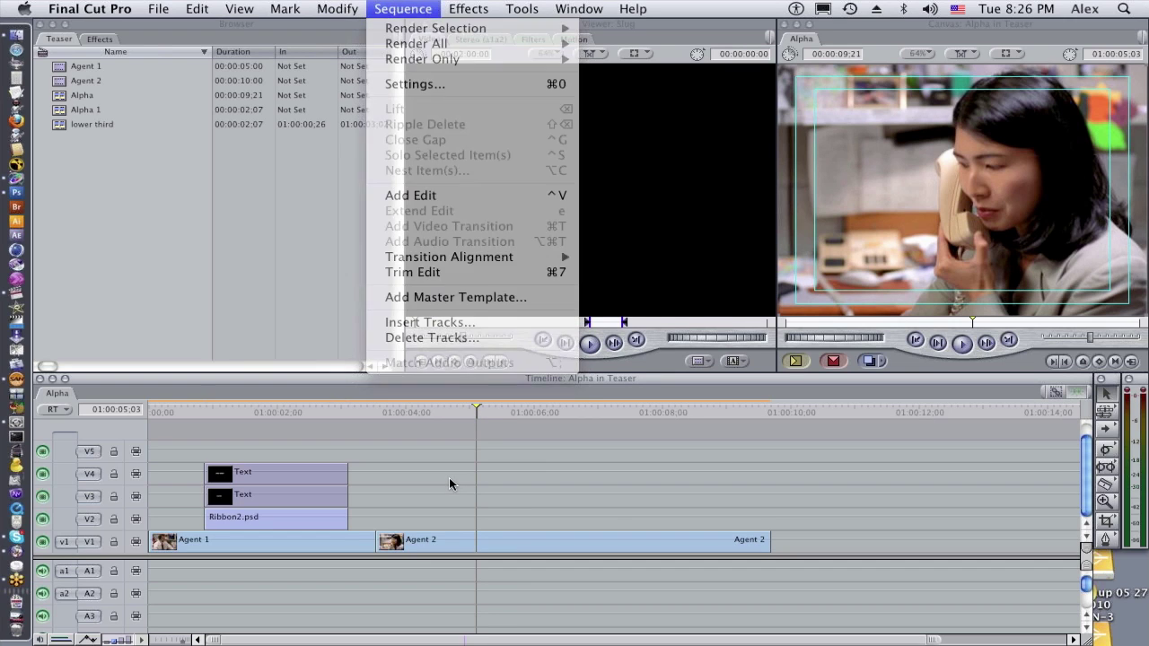
pyautogui.click(482, 412)
pyautogui.press('i')
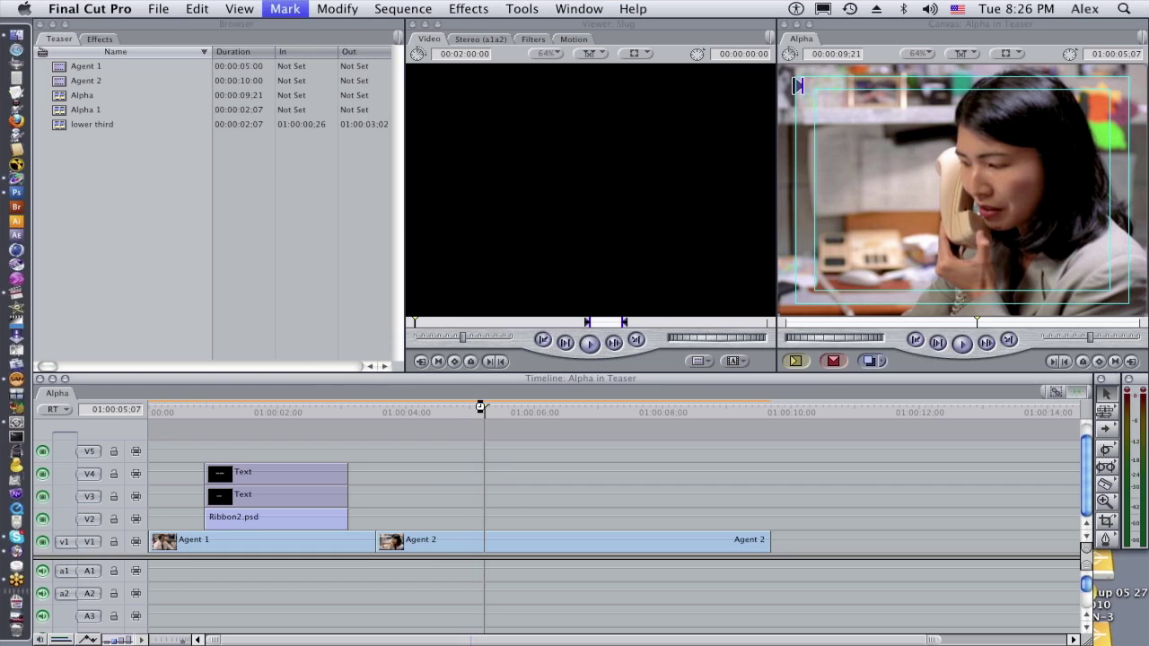
pyautogui.moveTo(594, 413)
pyautogui.mouseDown()
pyautogui.moveTo(577, 413)
pyautogui.moveTo(607, 413)
pyautogui.mouseUp()
pyautogui.press('o')
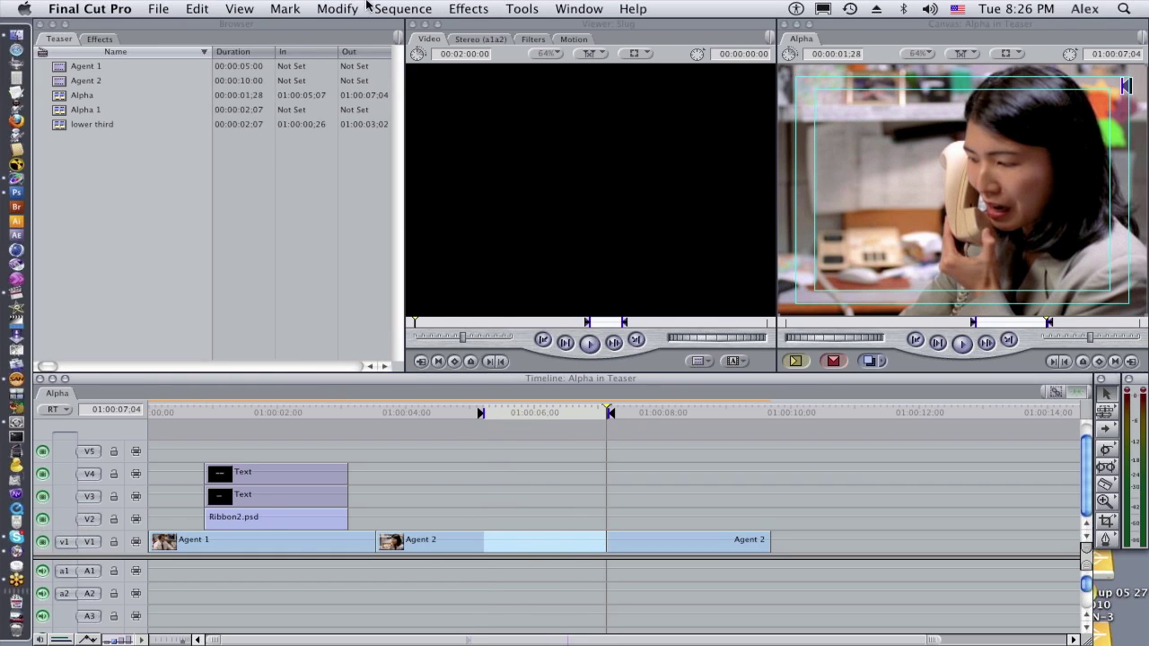
pyautogui.click(387, 7)
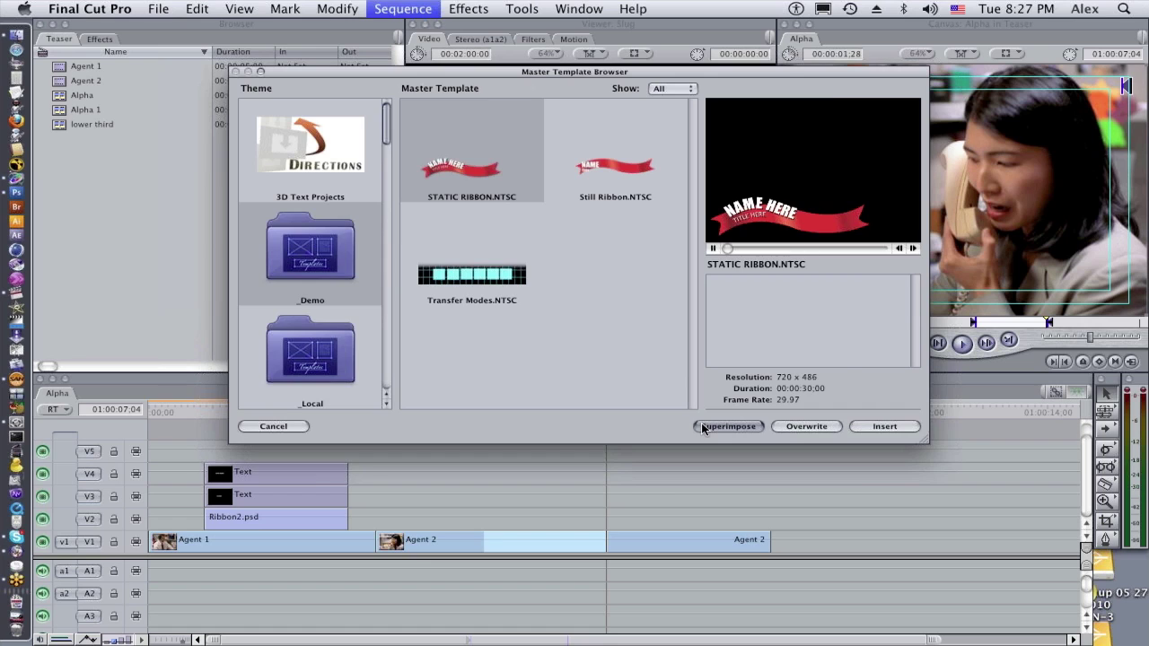
# Superimpose STATIC RIBBON.NTSC on V2 over the marked range and park at 01:00:05:20
pyautogui.click(705, 427)
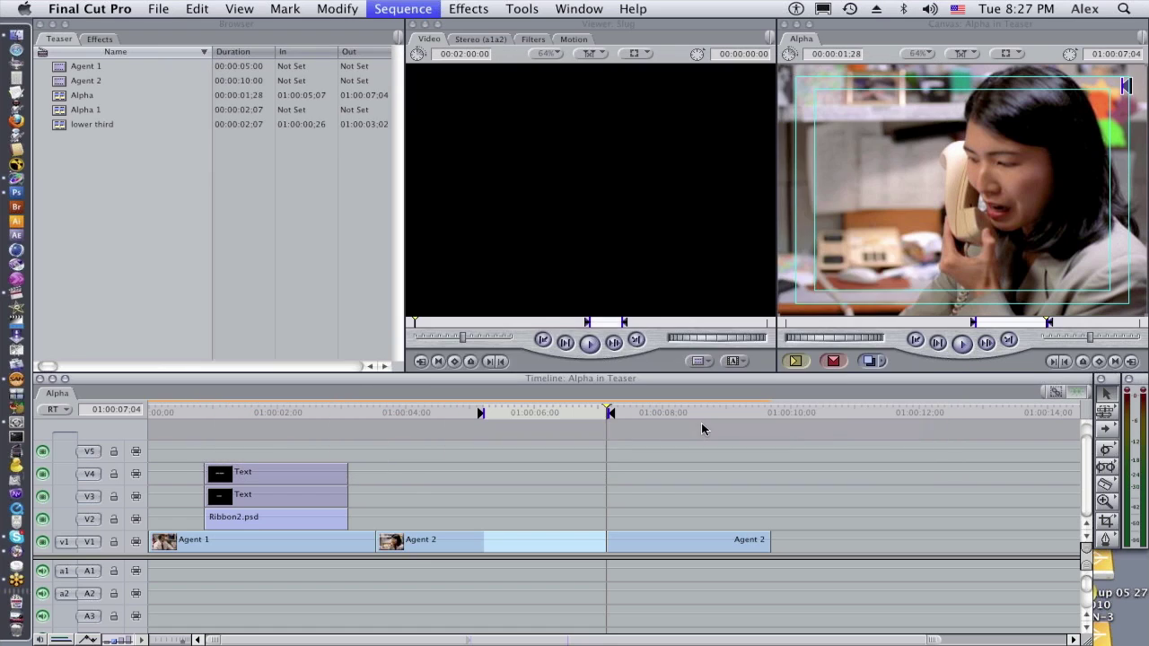
pyautogui.click(511, 414)
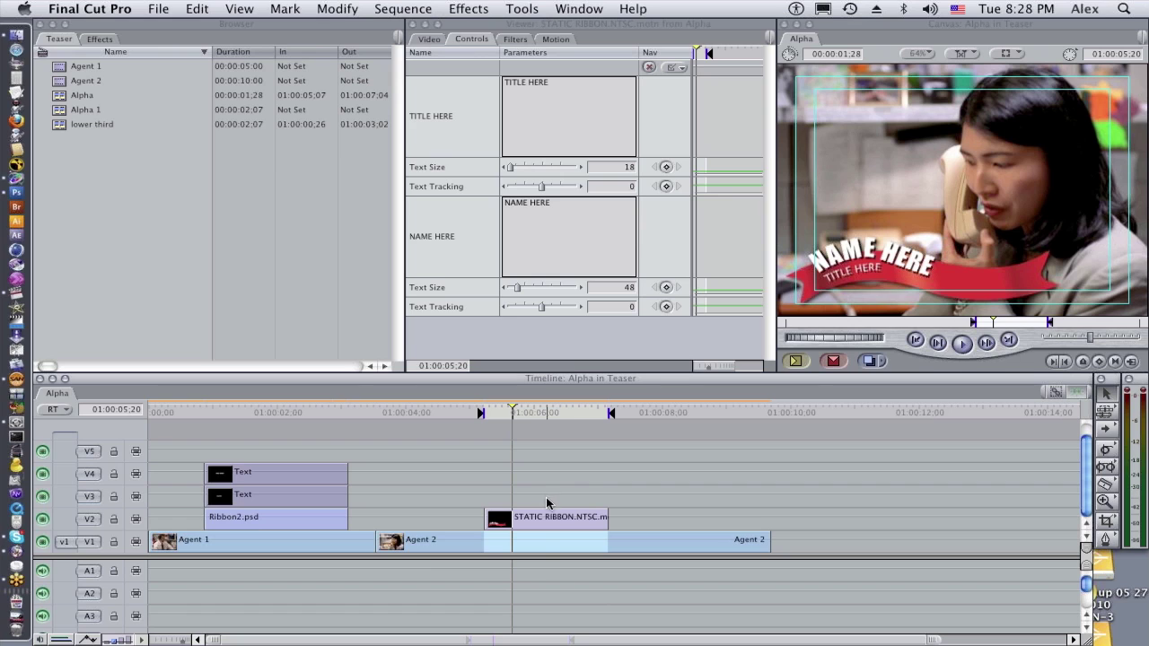
# In the ribbon's Controls, replace TITLE HERE with 'support' and NAME HERE with the person's full name
pyautogui.click(544, 524)
pyautogui.doubleClick(544, 526)
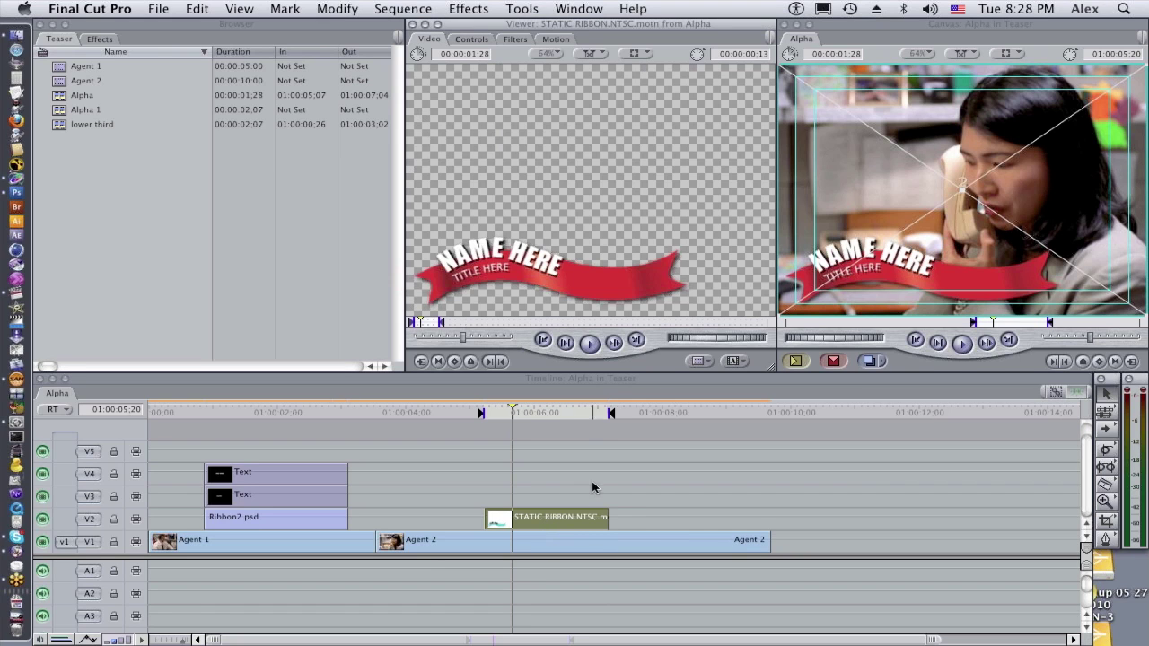
pyautogui.click(471, 41)
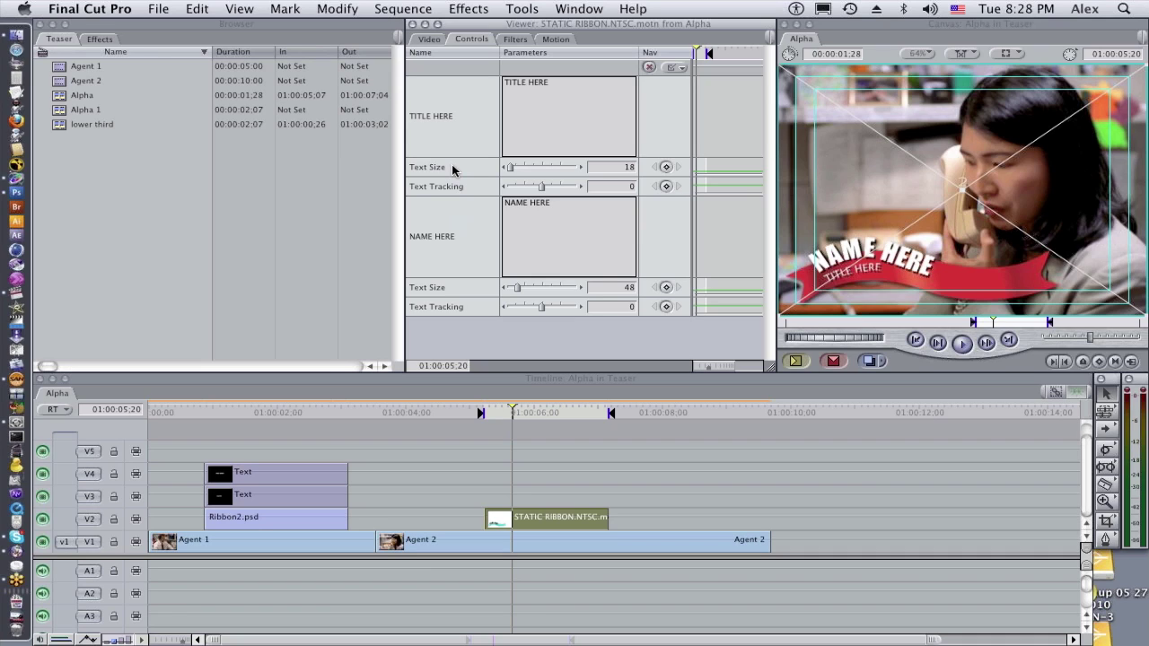
pyautogui.tripleClick(554, 87)
pyautogui.write('support')
pyautogui.tripleClick(569, 203)
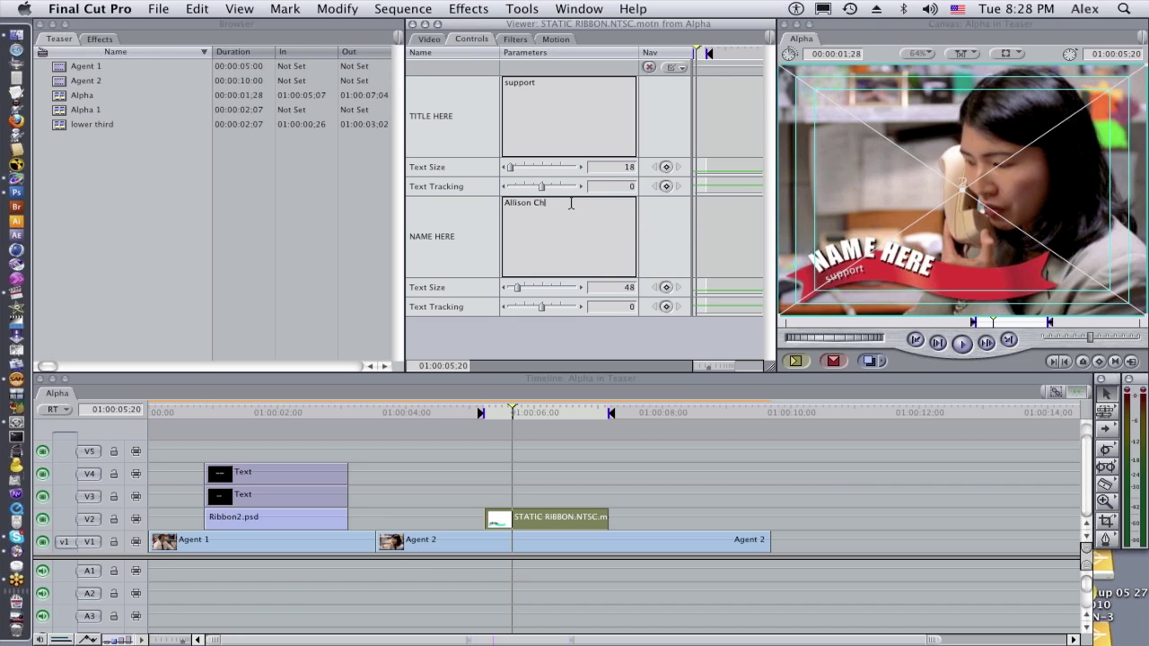
pyautogui.click(467, 220)
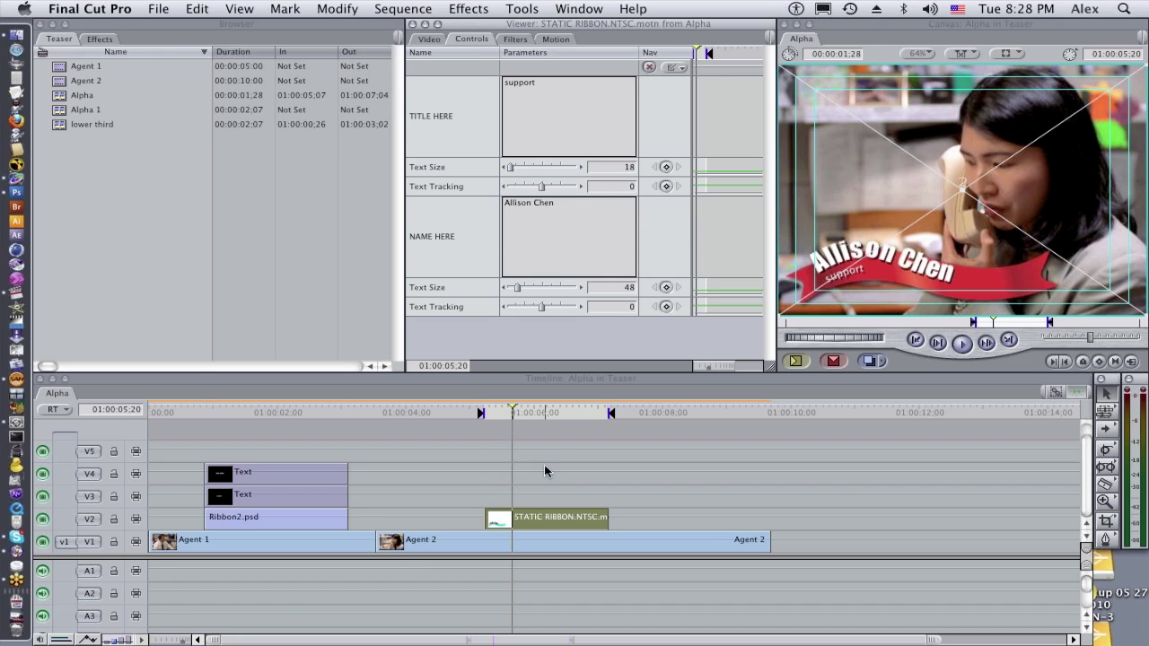